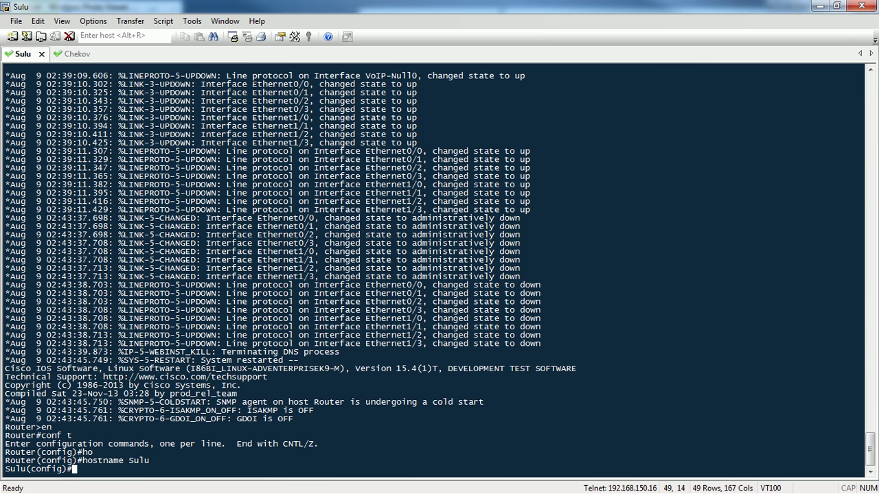
Step: Switch away from the Sulu session to bring up the network topology diagram
{"action": "key", "text": "alt+Tab"}
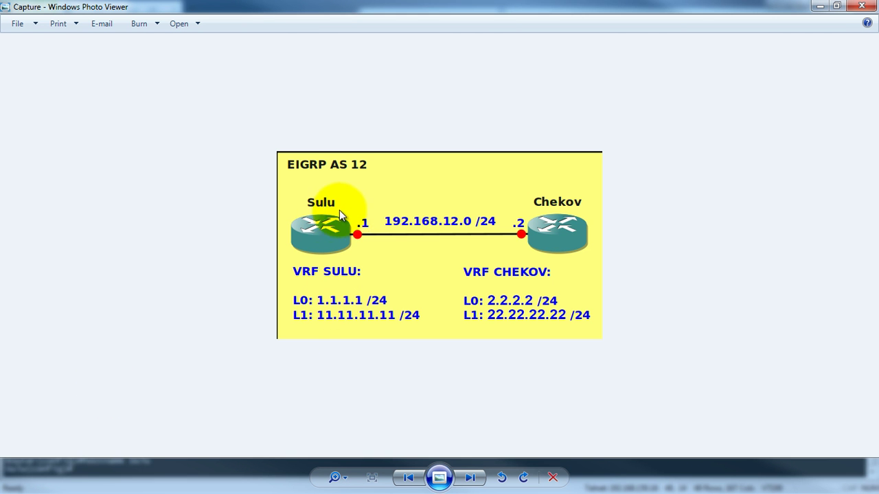
Step: Inspect the EIGRP AS 12 diagram linking Sulu and Chekov over 192.168.12.0/24, then minimize it
{"action": "scroll", "coordinate": [326, 210], "scroll_direction": "up", "scroll_amount": 1}
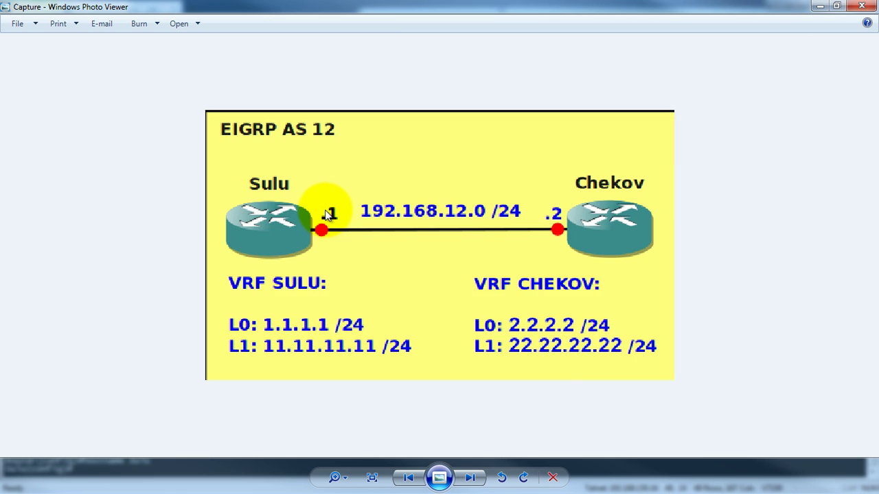
{"action": "scroll", "coordinate": [283, 191], "scroll_direction": "down", "scroll_amount": 1}
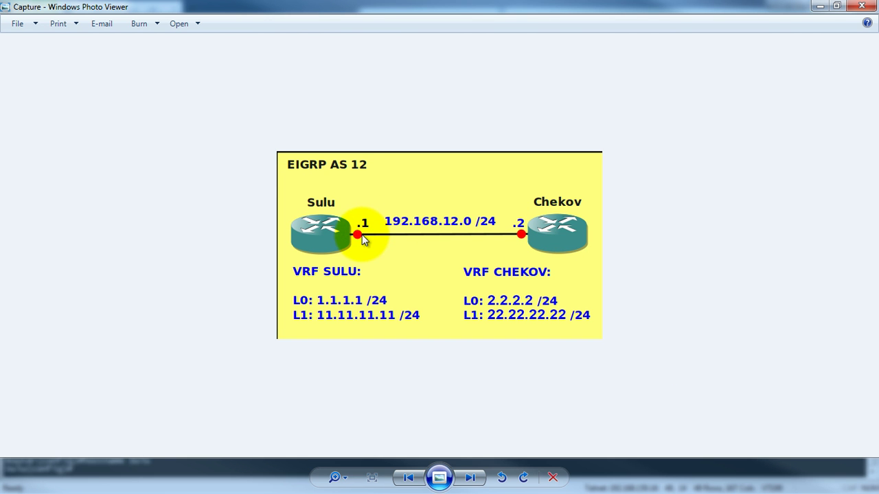
{"action": "right_click", "coordinate": [401, 218]}
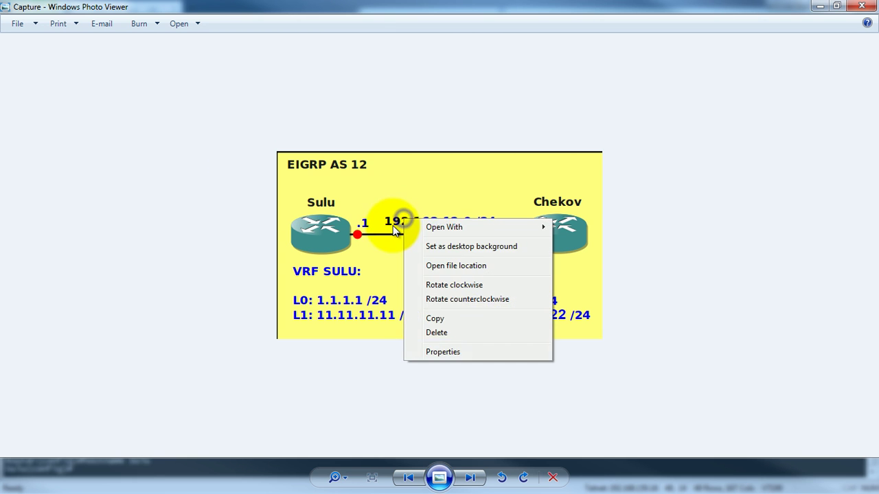
{"action": "left_click", "coordinate": [390, 221]}
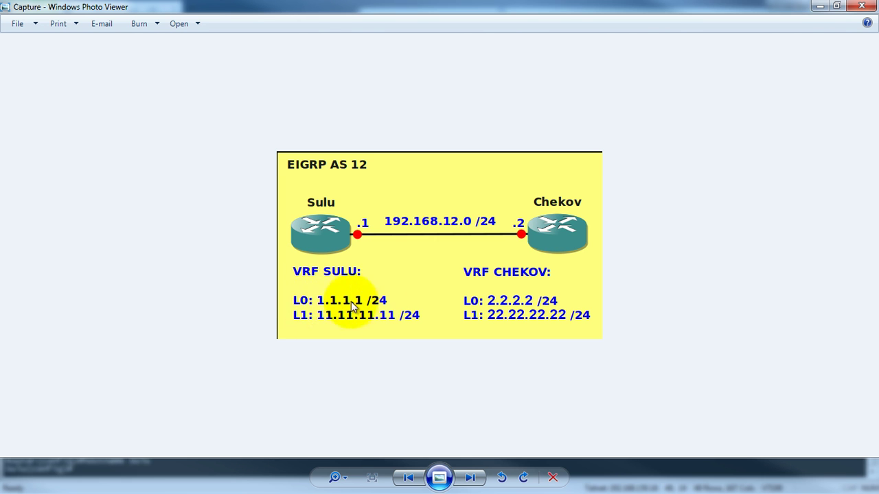
{"action": "left_click", "coordinate": [280, 316]}
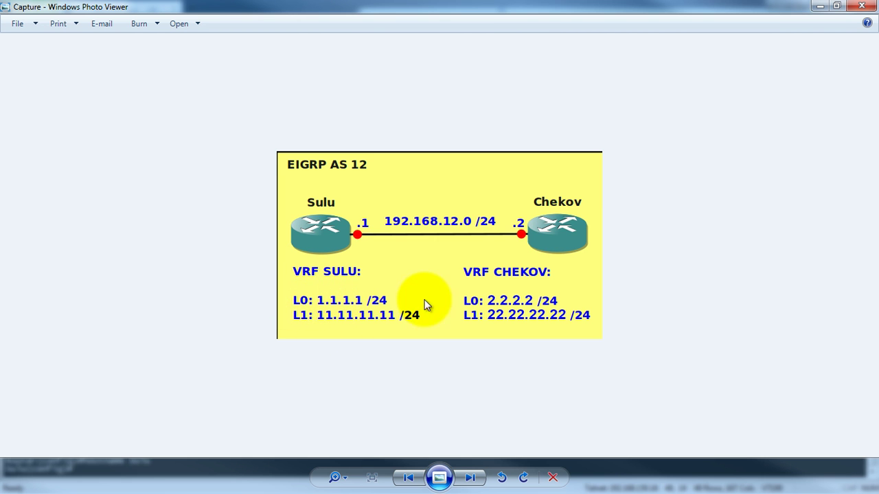
{"action": "left_click", "coordinate": [386, 288]}
{"action": "left_click", "coordinate": [457, 291]}
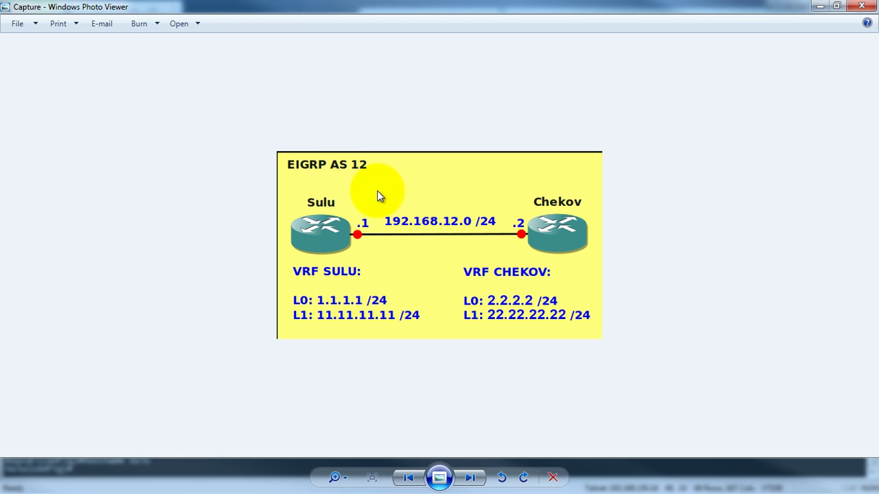
Step: Return to the Sulu terminal and get fresh configuration prompts
{"action": "left_click", "coordinate": [821, 7]}
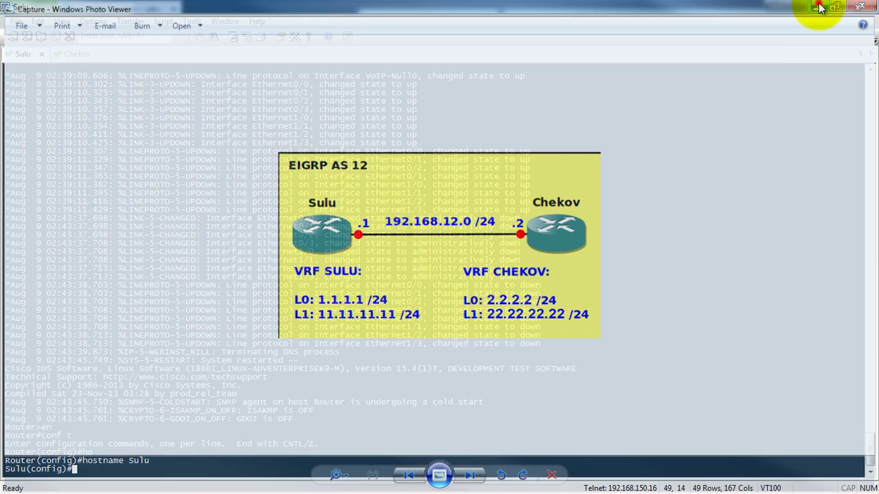
{"action": "key", "text": "Return"}
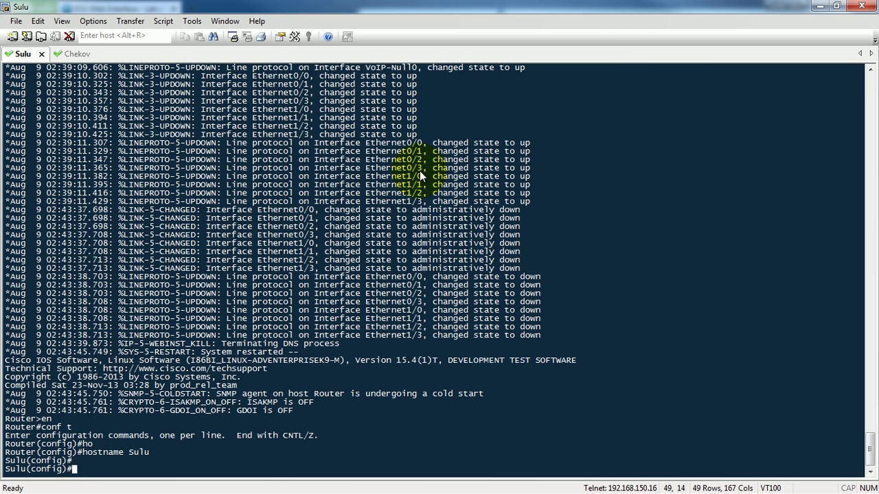
{"action": "key", "text": "Return"}
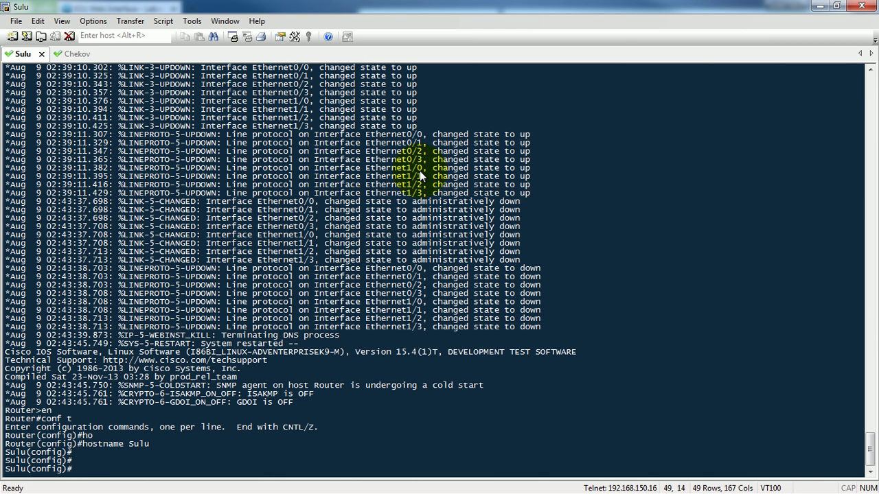
Step: Enter ip vrf sulu to create the sulu VRF
{"action": "type", "text": "vr"}
{"action": "key", "text": "Tab"}
{"action": "key", "text": "BackSpace"}
{"action": "key", "text": "BackSpace"}
{"action": "key", "text": "BackSpace"}
{"action": "key", "text": "BackSpace"}
{"action": "type", "text": "ipv"}
{"action": "key", "text": "BackSpace"}
{"action": "type", "text": "vr"}
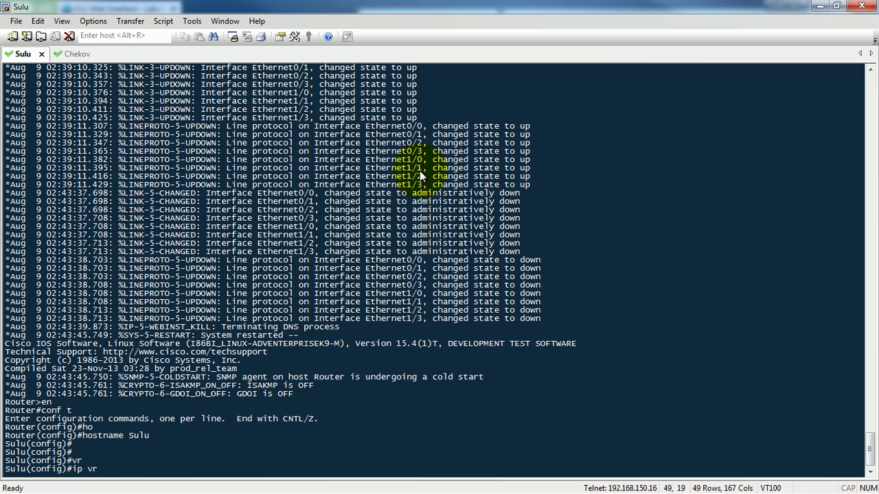
{"action": "key", "text": "Tab"}
{"action": "type", "text": "?"}
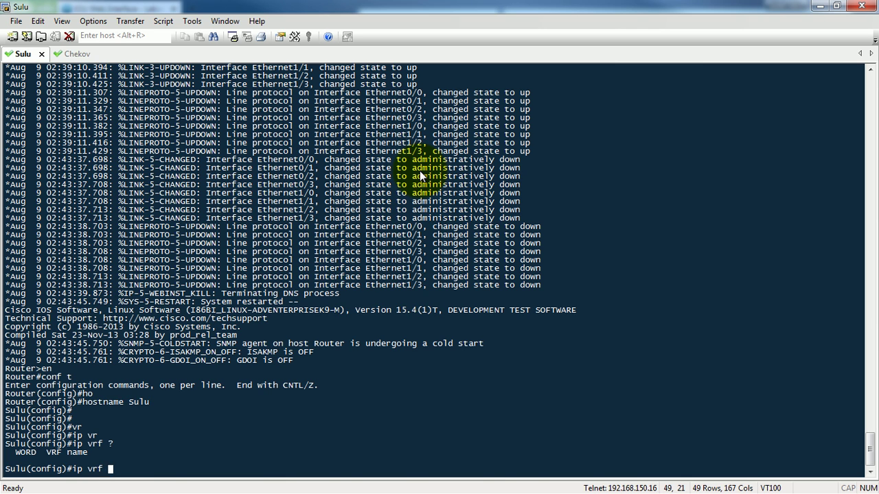
{"action": "type", "text": "sulu"}
{"action": "key", "text": "Return"}
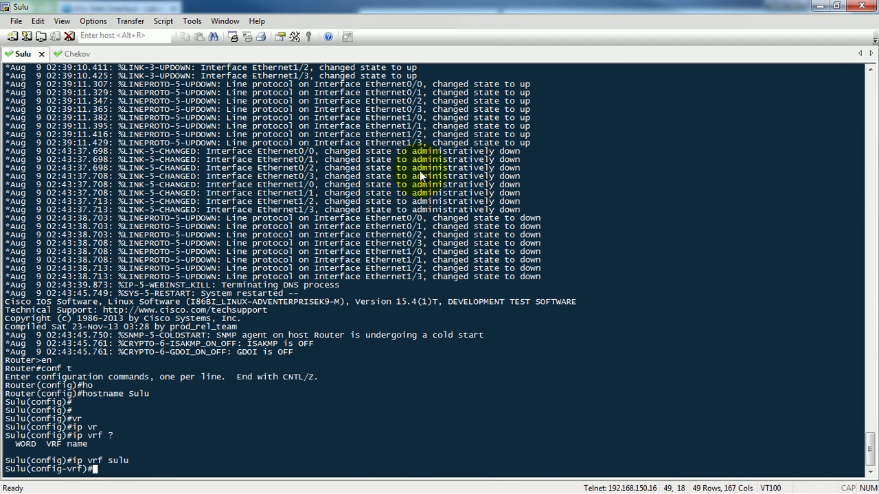
Step: Enable Ethernet0/0 and address it 192.168.12.1 255.255.255.0
{"action": "type", "text": "int e0/0"}
{"action": "key", "text": "Return"}
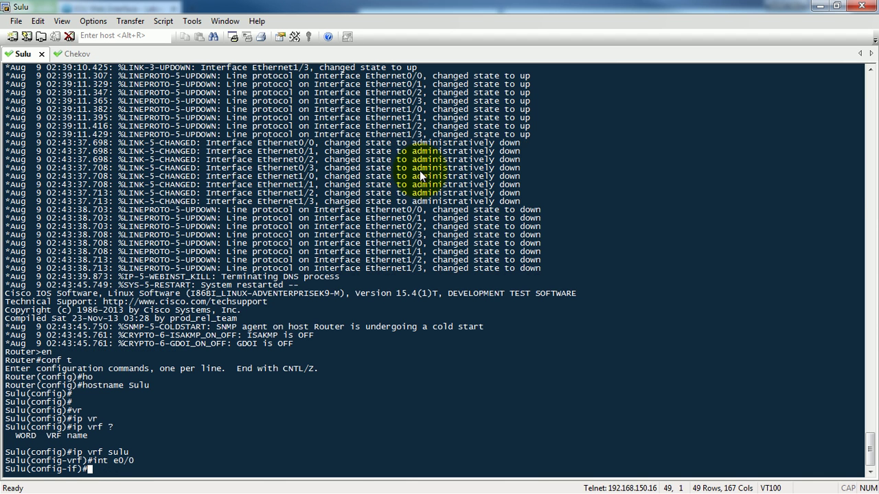
{"action": "type", "text": "no sh"}
{"action": "key", "text": "Return"}
{"action": "type", "text": "ip a"}
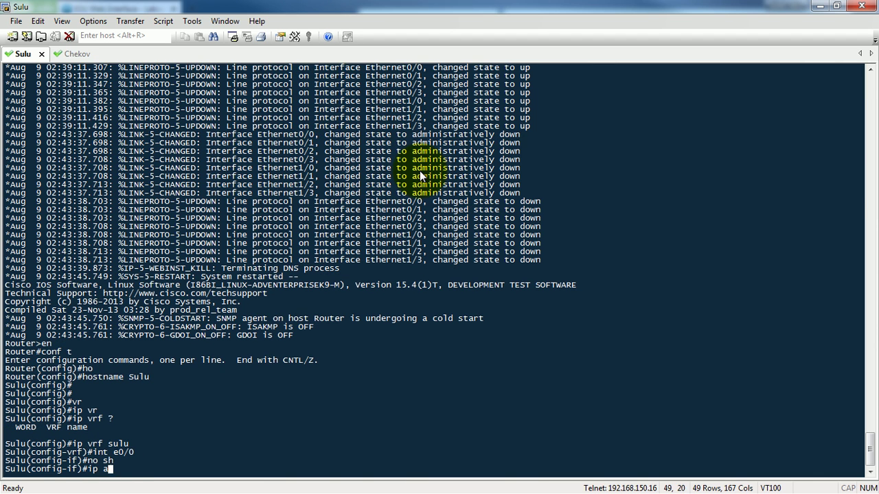
{"action": "type", "text": "dd 192.168.12.2"}
{"action": "type", "text": " 255.255.255.0"}
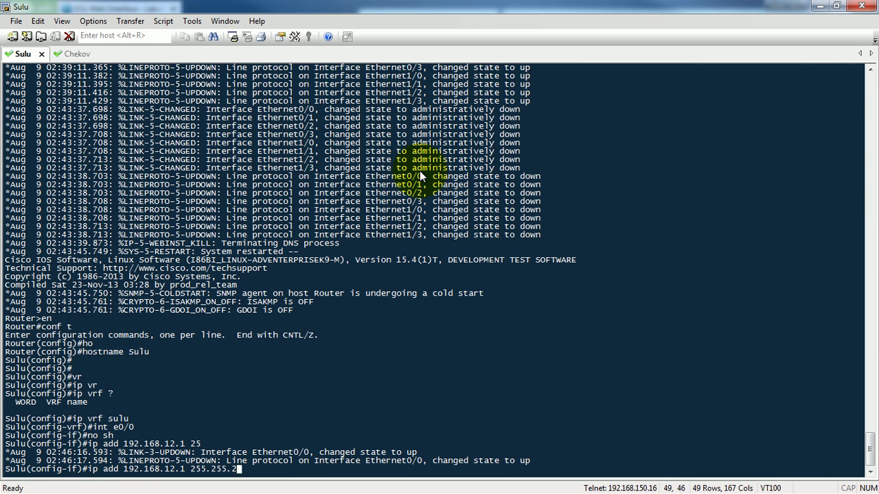
{"action": "key", "text": "Return"}
Step: Create Loopback0 and assign it to VRF sulu with ip vrf forwarding sulu
{"action": "type", "text": "int "}
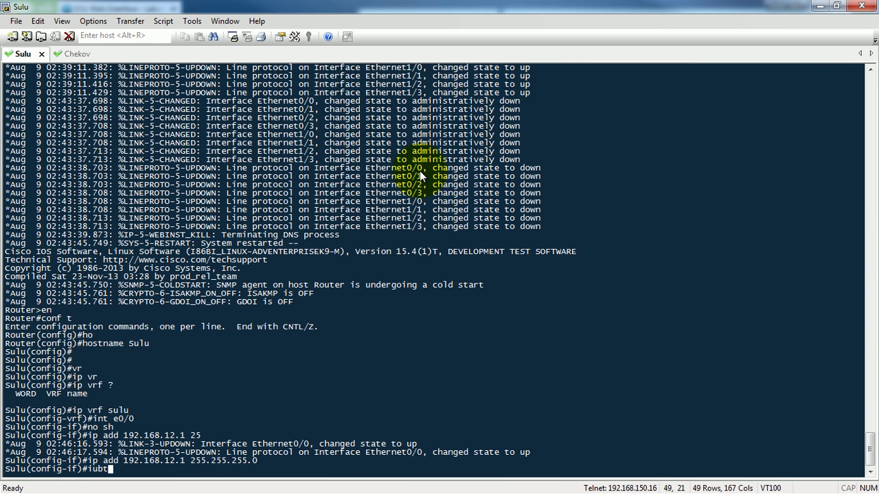
{"action": "type", "text": "lo"}
{"action": "key", "text": "Return"}
{"action": "type", "text": "ip add 19"}
{"action": "key", "text": "BackSpace"}
{"action": "key", "text": "BackSpace"}
{"action": "key", "text": "BackSpace"}
{"action": "key", "text": "BackSpace"}
{"action": "key", "text": "BackSpace"}
{"action": "key", "text": "BackSpace"}
{"action": "key", "text": "BackSpace"}
{"action": "key", "text": "BackSpace"}
{"action": "key", "text": "BackSpace"}
{"action": "type", "text": "ip "}
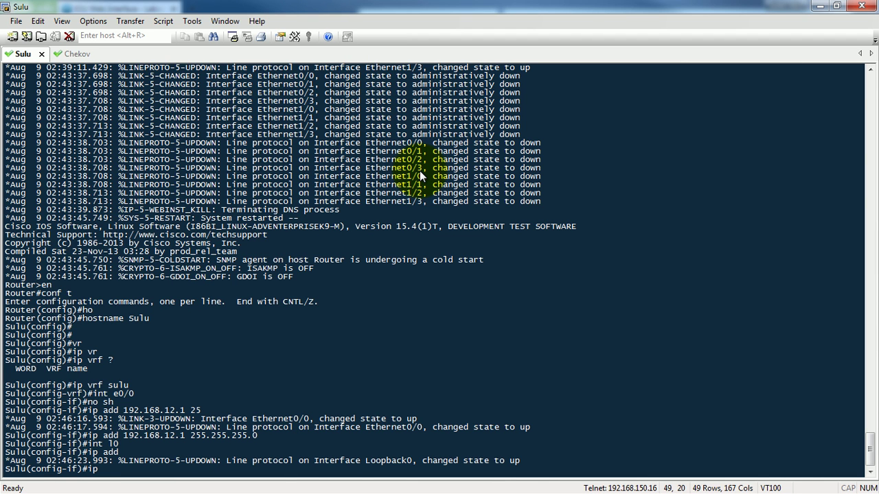
{"action": "type", "text": "vr"}
{"action": "key", "text": "Tab"}
{"action": "type", "text": "fo"}
{"action": "key", "text": "Tab"}
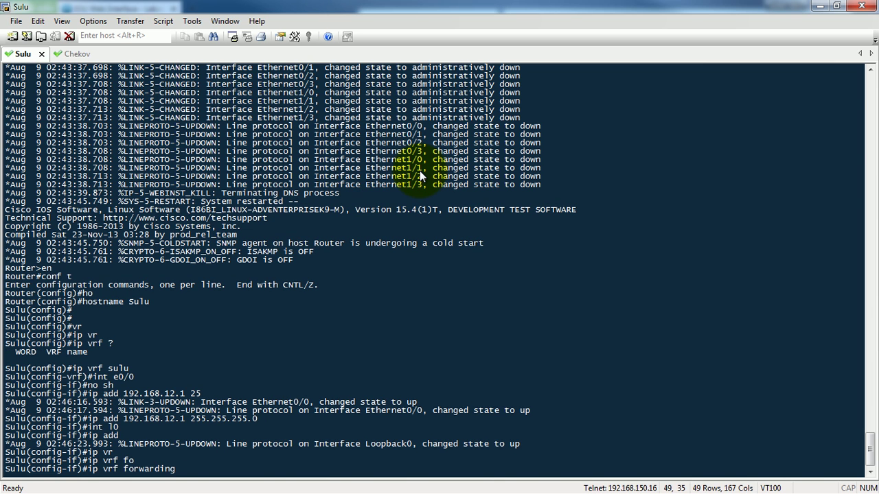
{"action": "type", "text": "su"}
{"action": "key", "text": "Tab"}
{"action": "type", "text": "lu"}
{"action": "key", "text": "Return"}
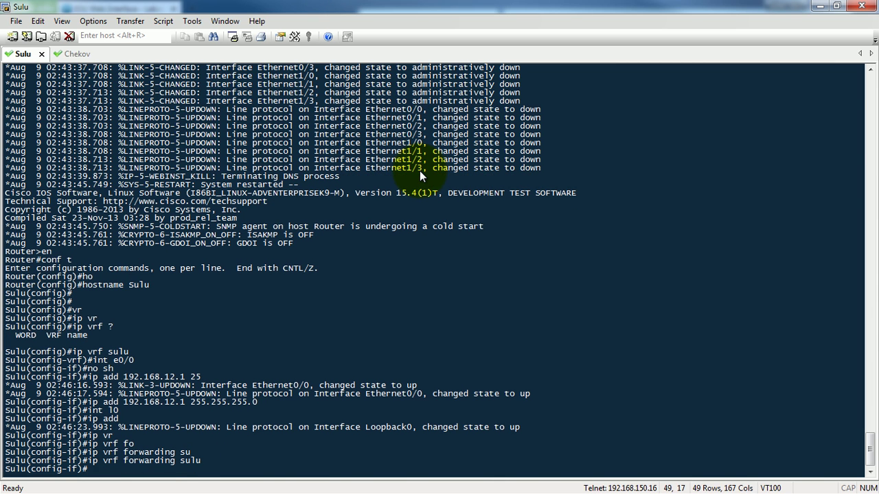
Step: Give Loopback0 the address 1.1.1.1 255.255.255.0
{"action": "type", "text": "ip add"}
{"action": "key", "text": "Tab"}
{"action": "type", "text": "19"}
{"action": "key", "text": "BackSpace"}
{"action": "type", "text": ".1.1.1 255.255.255.0"}
{"action": "key", "text": "Return"}
Step: Create Loopback1 and enter a VRF forwarding line mistakenly ending in 11.11.11.11 255.255.255.0
{"action": "type", "text": "int l1"}
{"action": "key", "text": "Return"}
{"action": "type", "text": "ip vr"}
{"action": "key", "text": "Tab"}
{"action": "type", "text": "f"}
{"action": "key", "text": "Tab"}
{"action": "type", "text": "22.22.22.22"}
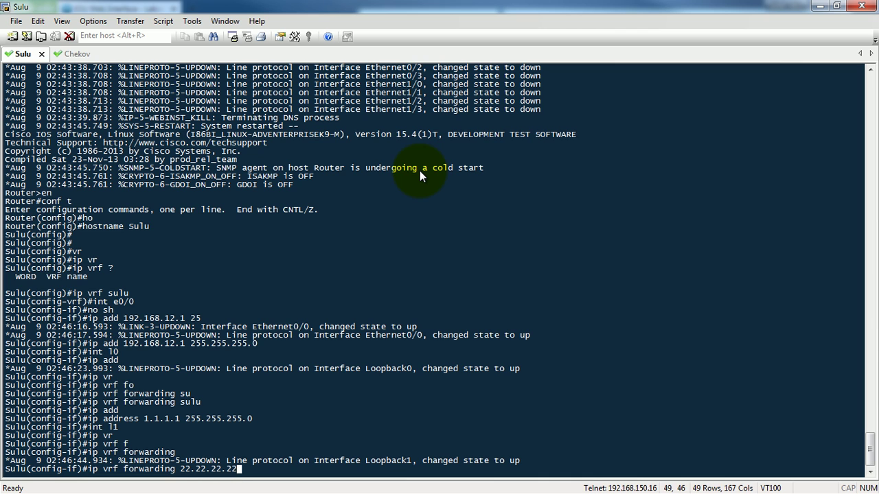
{"action": "key", "text": "BackSpace"}
{"action": "key", "text": "BackSpace"}
{"action": "key", "text": "BackSpace"}
{"action": "key", "text": "BackSpace"}
{"action": "key", "text": "BackSpace"}
{"action": "key", "text": "BackSpace"}
{"action": "key", "text": "BackSpace"}
{"action": "key", "text": "BackSpace"}
{"action": "key", "text": "BackSpace"}
{"action": "key", "text": "BackSpace"}
{"action": "key", "text": "BackSpace"}
{"action": "key", "text": "BackSpace"}
{"action": "type", "text": "11.11."}
{"action": "key", "text": "BackSpace"}
{"action": "key", "text": "BackSpace"}
{"action": "key", "text": "BackSpace"}
{"action": "key", "text": "BackSpace"}
{"action": "key", "text": "BackSpace"}
{"action": "type", "text": "1."}
{"action": "key", "text": "BackSpace"}
{"action": "type", "text": "1.11.11.11 255.255.255.0"}
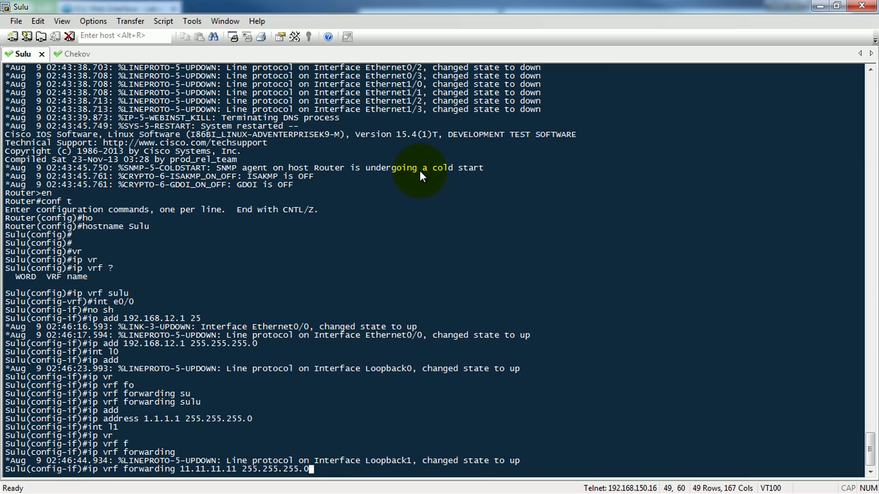
{"action": "key", "text": "Return"}
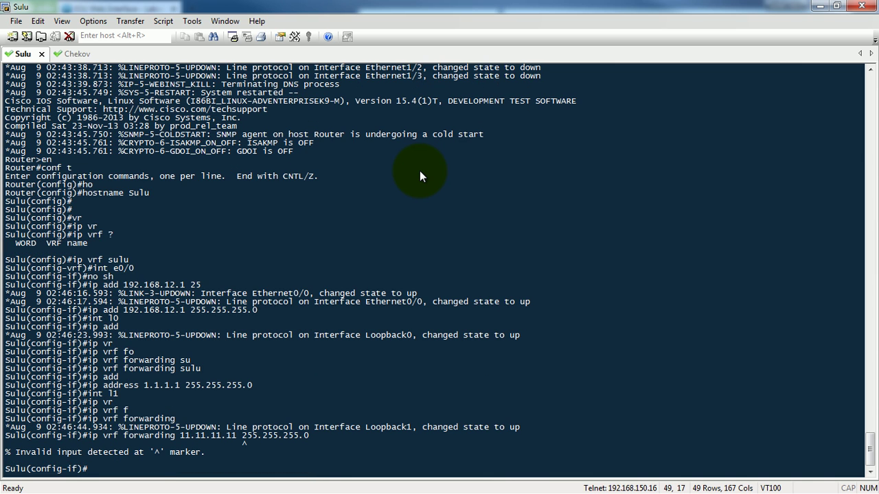
Step: Correct the rejected command so Loopback1 is assigned to VRF sulu
{"action": "key", "text": "Up"}
{"action": "key", "text": "BackSpace"}
{"action": "key", "text": "BackSpace"}
{"action": "key", "text": "BackSpace"}
{"action": "key", "text": "BackSpace"}
{"action": "key", "text": "BackSpace"}
{"action": "key", "text": "BackSpace"}
{"action": "key", "text": "BackSpace"}
{"action": "key", "text": "BackSpace"}
{"action": "key", "text": "BackSpace"}
{"action": "key", "text": "BackSpace"}
{"action": "key", "text": "BackSpace"}
{"action": "key", "text": "BackSpace"}
{"action": "key", "text": "BackSpace"}
{"action": "key", "text": "BackSpace"}
{"action": "key", "text": "BackSpace"}
{"action": "key", "text": "BackSpace"}
{"action": "key", "text": "BackSpace"}
{"action": "key", "text": "BackSpace"}
{"action": "key", "text": "BackSpace"}
{"action": "key", "text": "BackSpace"}
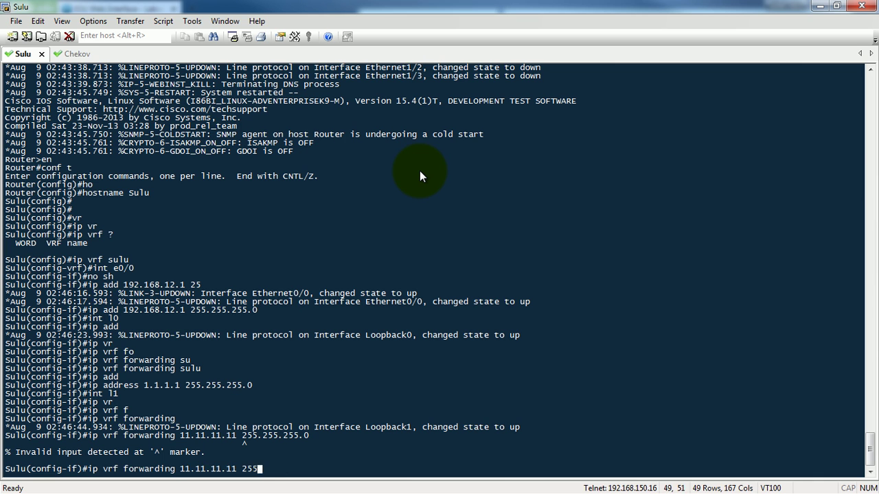
{"action": "key", "text": "BackSpace"}
{"action": "key", "text": "BackSpace"}
{"action": "key", "text": "BackSpace"}
{"action": "key", "text": "BackSpace"}
{"action": "key", "text": "BackSpace"}
{"action": "type", "text": "su"}
{"action": "key", "text": "Tab"}
{"action": "key", "text": "Return"}
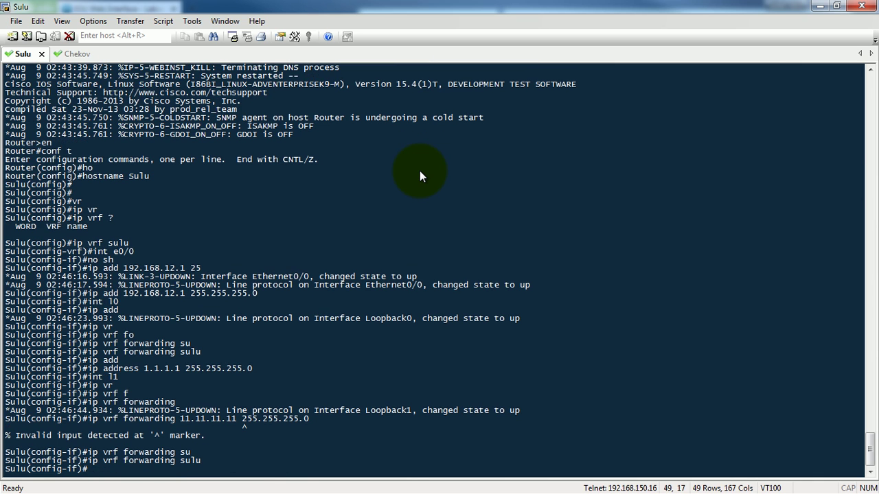
Step: Address Loopback1 as 11.11.11.11 255.255.255.0, then switch to the Chekov session
{"action": "left_click_drag", "start_coordinate": [184, 419], "coordinate": [309, 419]}
{"action": "key", "text": "ctrl+c"}
{"action": "type", "text": "iop"}
{"action": "key", "text": "BackSpace"}
{"action": "key", "text": "BackSpace"}
{"action": "key", "text": "BackSpace"}
{"action": "type", "text": "ip add"}
{"action": "key", "text": "shift+Insert"}
{"action": "key", "text": "Return"}
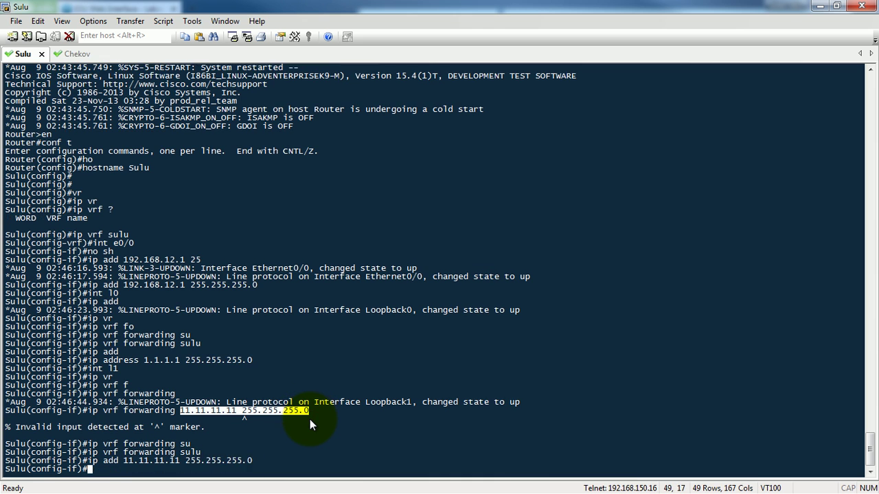
{"action": "key", "text": "Return"}
{"action": "key", "text": "Return"}
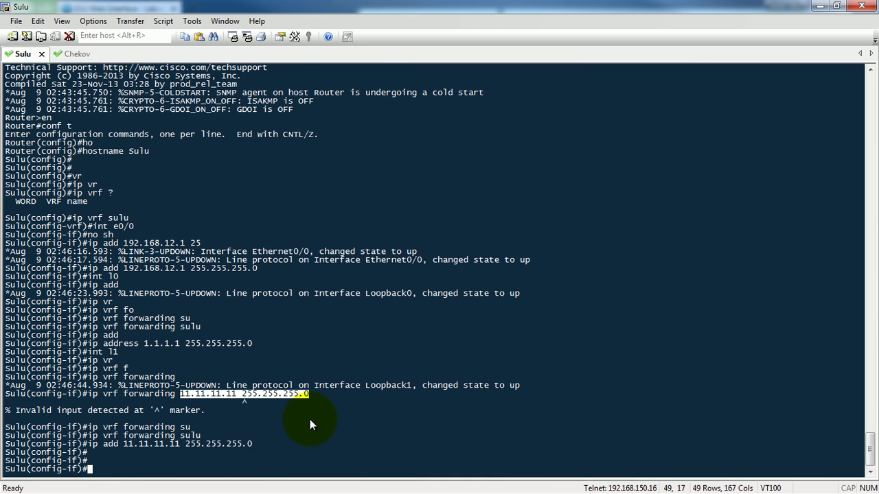
{"action": "key", "text": "ctrl+Tab"}
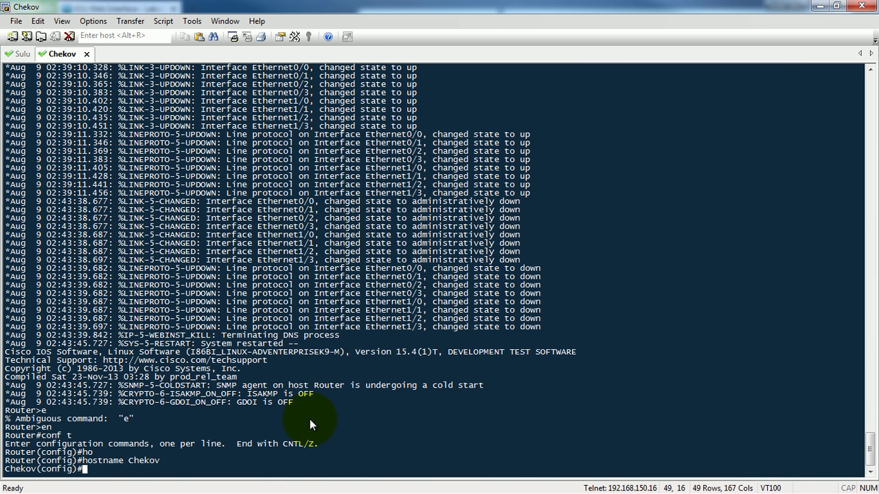
Step: Enable Chekov's Ethernet0/0 with address 192.168.12.2 255.255.255.0
{"action": "type", "text": "int e0/0"}
{"action": "key", "text": "Return"}
{"action": "type", "text": "no sh"}
{"action": "key", "text": "Return"}
{"action": "type", "text": "ip add "}
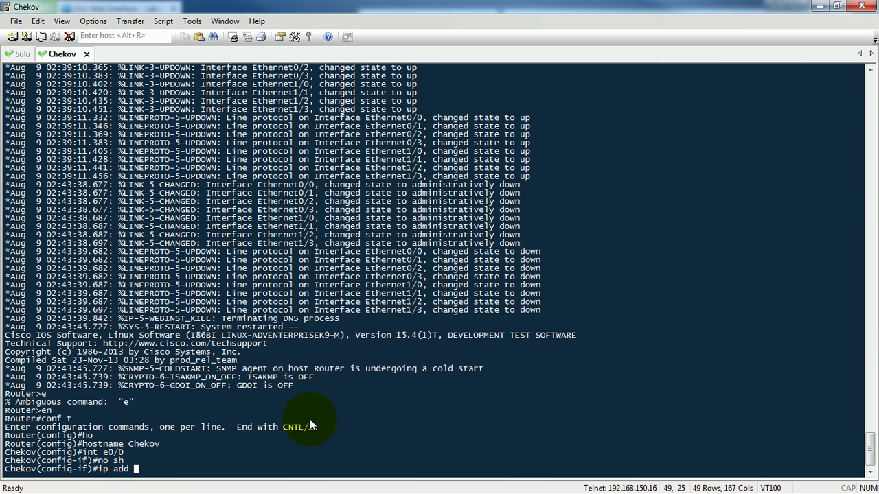
{"action": "type", "text": "192.168.12.2 255.255.255.0"}
{"action": "key", "text": "Return"}
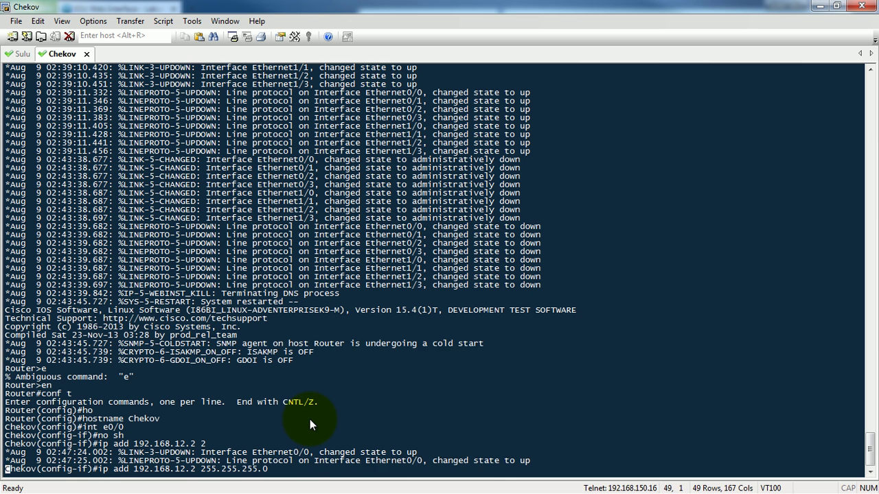
Step: Create Loopback0, exit to global configuration, and begin an ip vrf command
{"action": "type", "text": "int lo"}
{"action": "key", "text": "Return"}
{"action": "type", "text": "ip"}
{"action": "key", "text": "BackSpace"}
{"action": "key", "text": "BackSpace"}
{"action": "type", "text": "ex"}
{"action": "key", "text": "Return"}
{"action": "key", "text": "Return"}
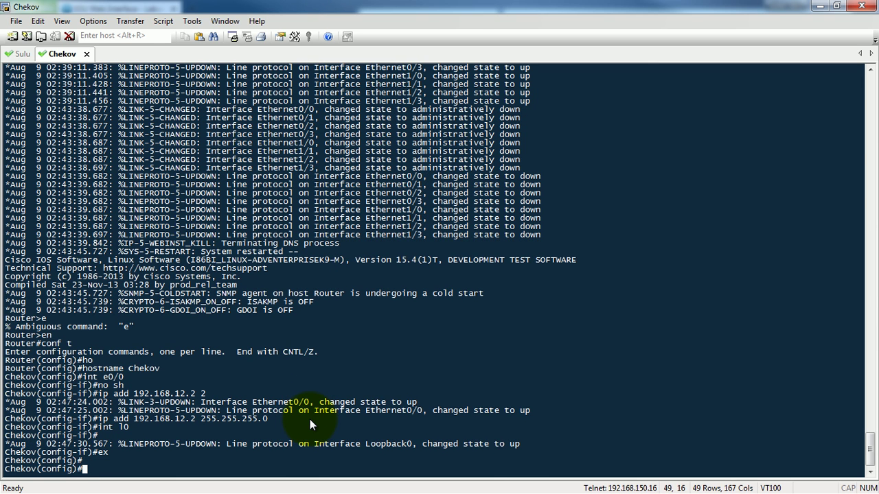
{"action": "type", "text": "ip vr"}
{"action": "key", "text": "Tab"}
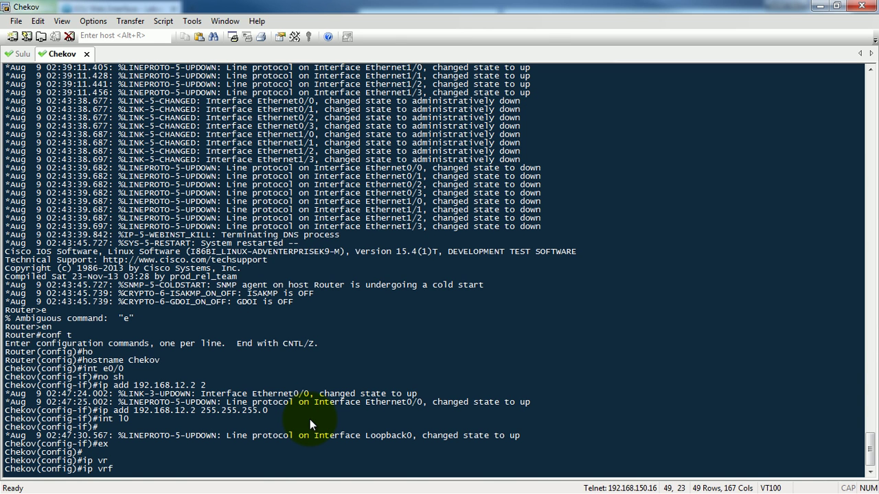
Step: Create VRF chekov and assign Loopback0 to it with ip vrf forwarding chekov
{"action": "type", "text": "?"}
{"action": "type", "text": "che"}
{"action": "type", "text": "kov"}
{"action": "key", "text": "Return"}
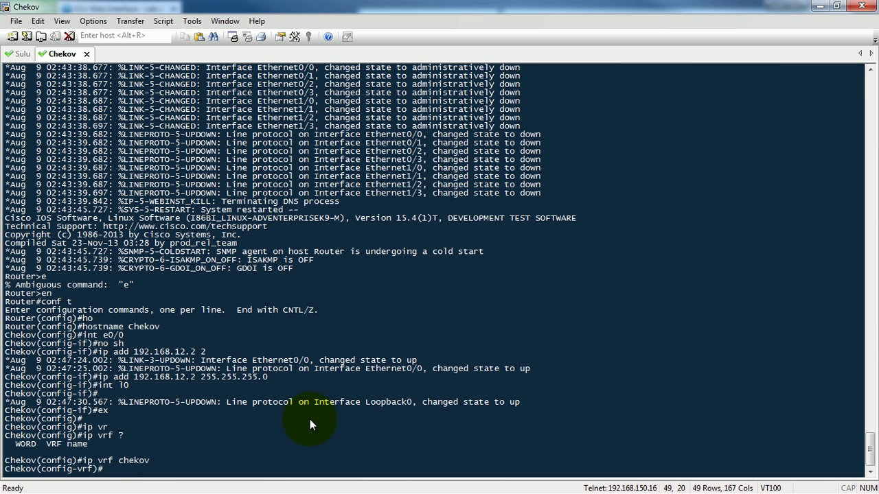
{"action": "type", "text": "int lo"}
{"action": "key", "text": "Return"}
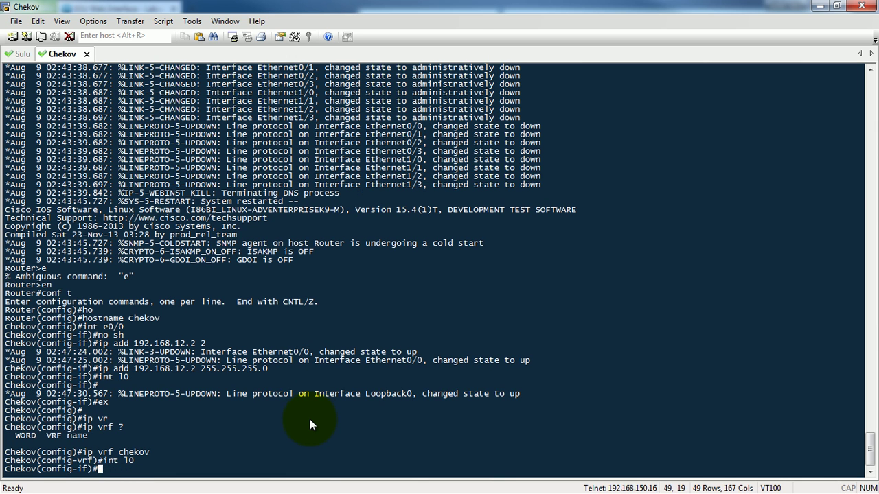
{"action": "type", "text": "ip vr"}
{"action": "key", "text": "Tab"}
{"action": "type", "text": "f fo"}
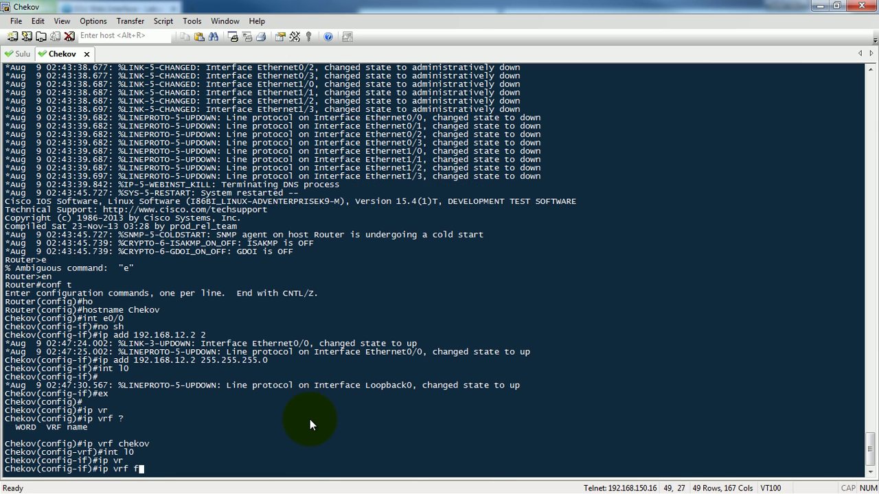
{"action": "key", "text": "Tab"}
{"action": "type", "text": "ch"}
{"action": "key", "text": "Tab"}
{"action": "key", "text": "Return"}
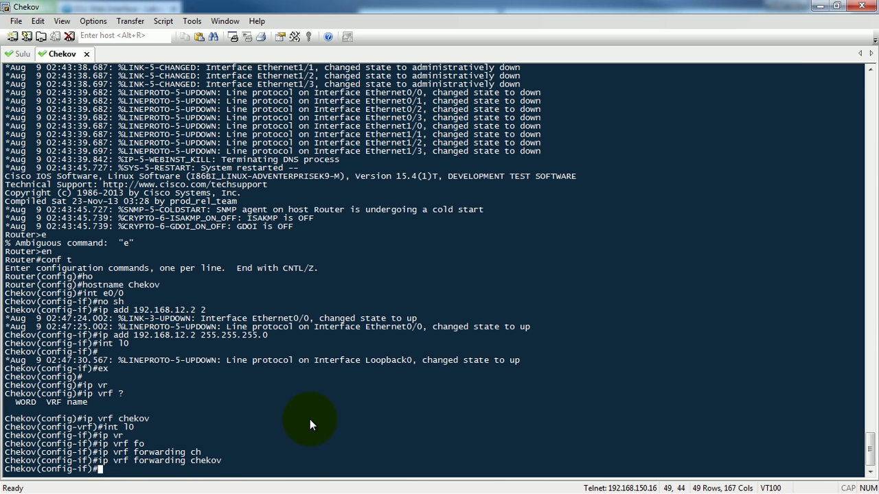
Step: Give Loopback0 the address 2.2.2.2 255.255.255.0
{"action": "type", "text": "ip add 2.2.2.2 255.255"}
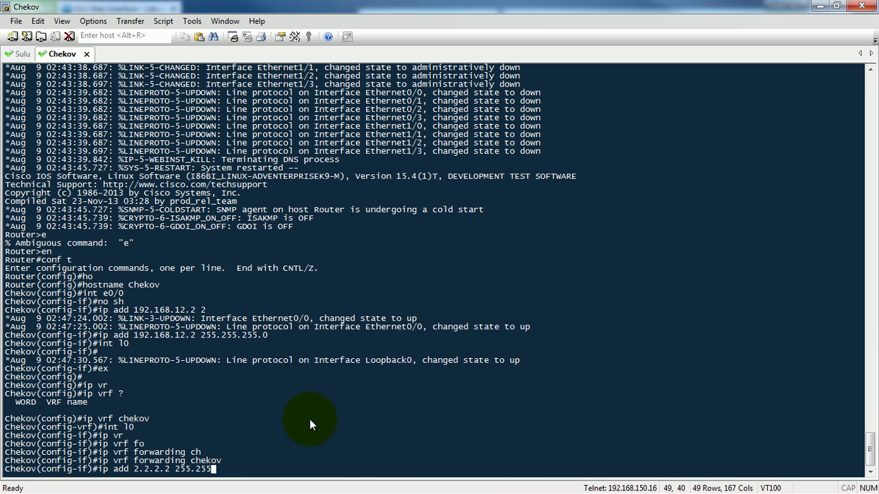
{"action": "type", "text": ".255.255"}
{"action": "key", "text": "BackSpace"}
{"action": "key", "text": "BackSpace"}
{"action": "key", "text": "BackSpace"}
{"action": "type", "text": "0"}
{"action": "key", "text": "Return"}
Step: Create Loopback1 on Chekov and assign it to VRF chekov
{"action": "type", "text": "int l1"}
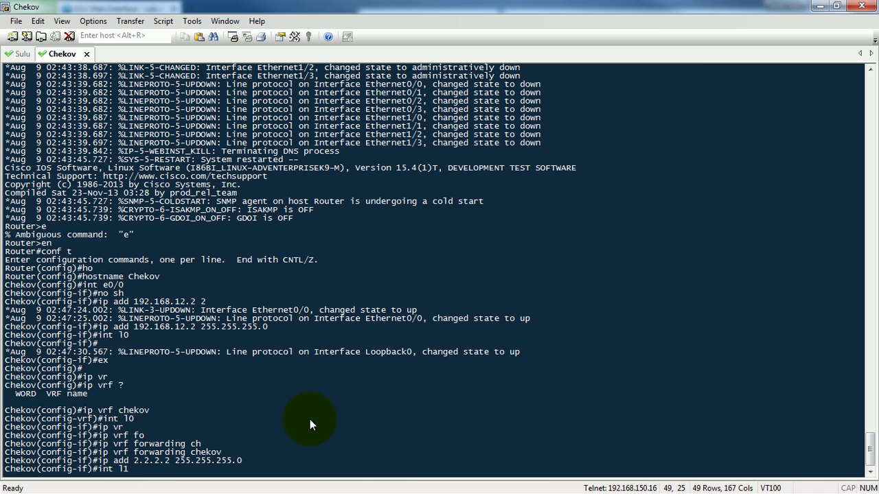
{"action": "key", "text": "Return"}
{"action": "type", "text": "ip vr"}
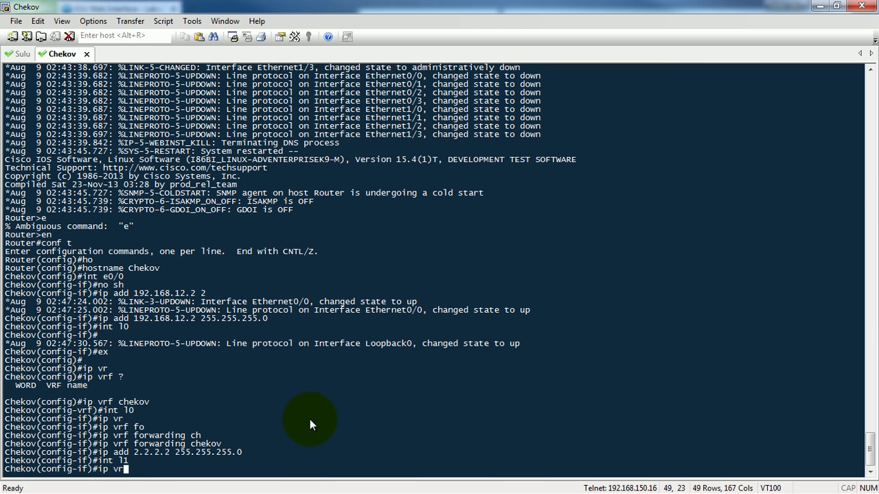
{"action": "key", "text": "Tab"}
{"action": "type", "text": "f"}
{"action": "key", "text": "Tab"}
{"action": "type", "text": "su"}
{"action": "key", "text": "Tab"}
{"action": "key", "text": "BackSpace"}
{"action": "key", "text": "BackSpace"}
{"action": "type", "text": "c"}
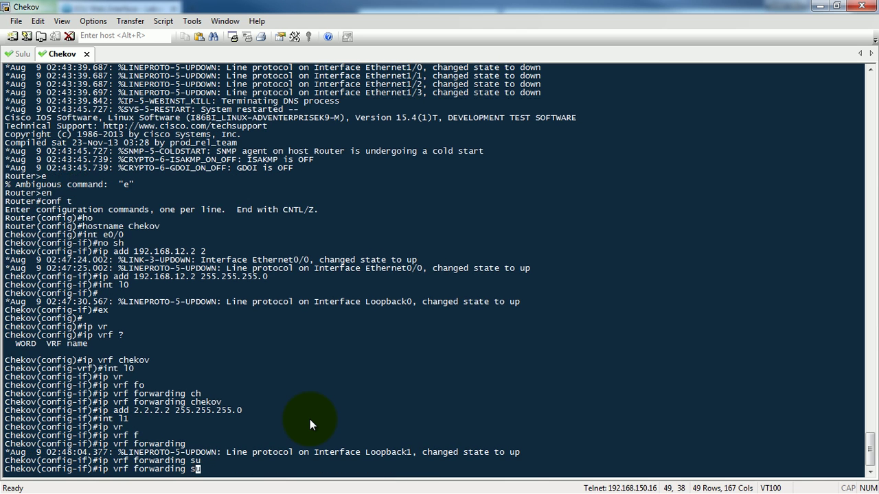
{"action": "key", "text": "Tab"}
{"action": "key", "text": "Return"}
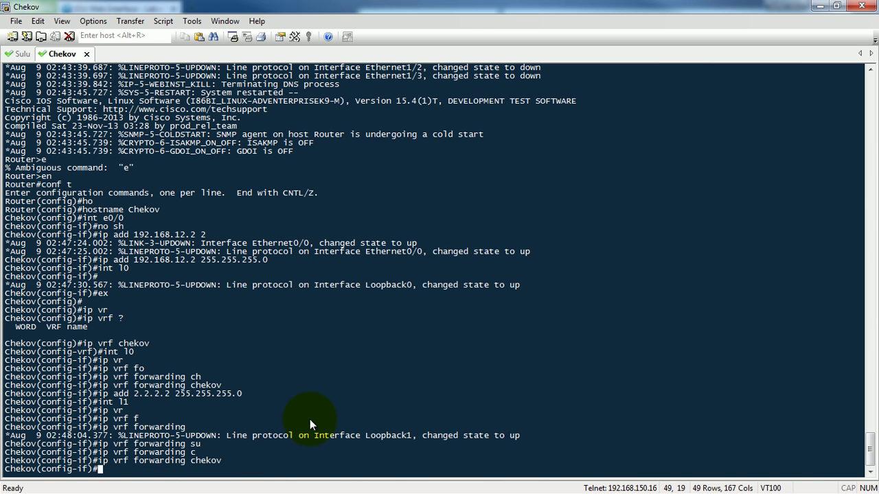
{"action": "key", "text": "Return"}
{"action": "key", "text": "Return"}
{"action": "key", "text": "Return"}
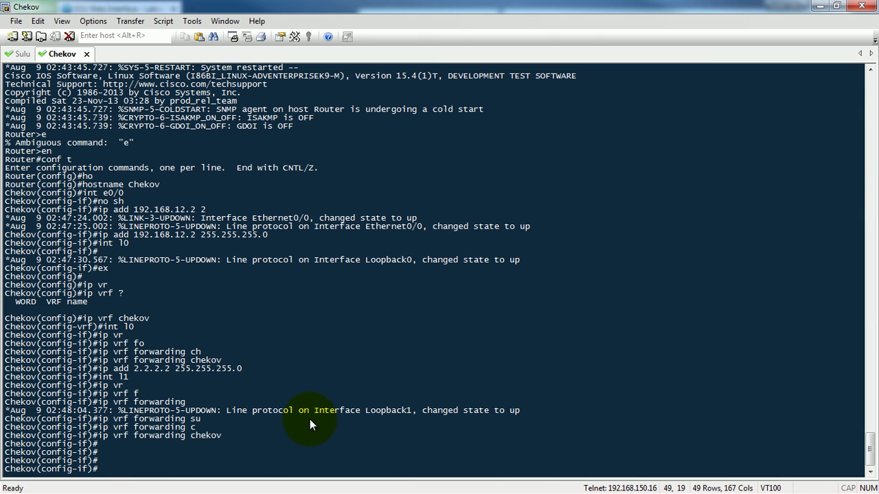
Step: Address Loopback1 as 22.22.22.22 255.255.255.0 and return to the Sulu session
{"action": "type", "text": "ip add 22.22.22.22 "}
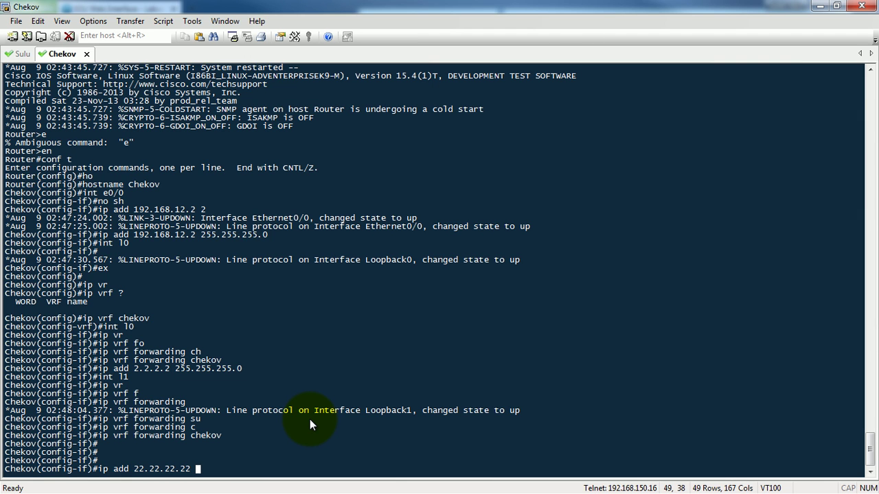
{"action": "type", "text": "255.255.255.0"}
{"action": "key", "text": "Return"}
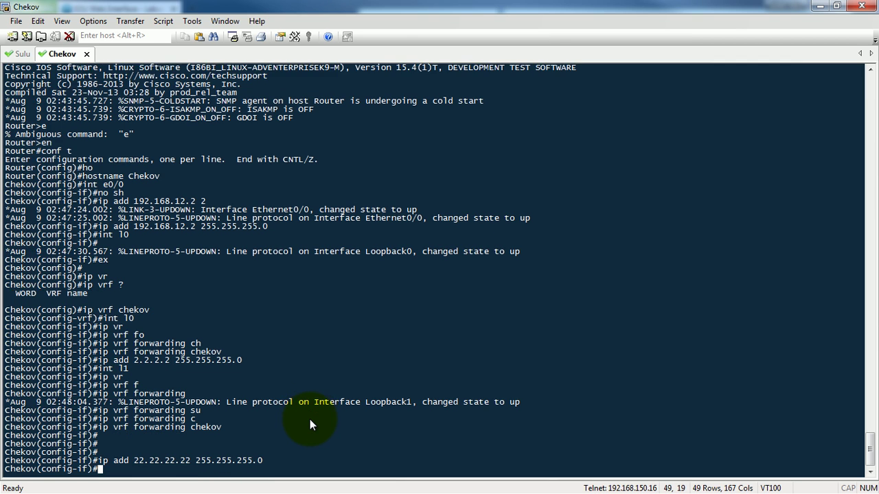
{"action": "key", "text": "ctrl+Tab"}
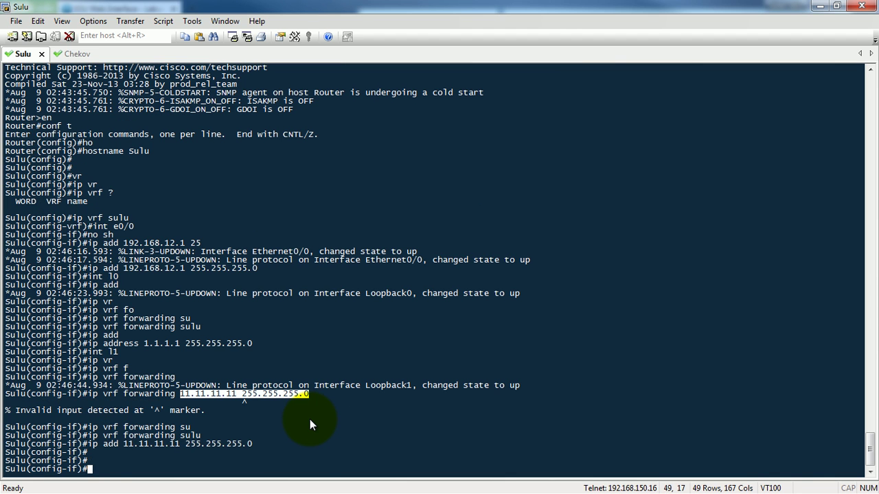